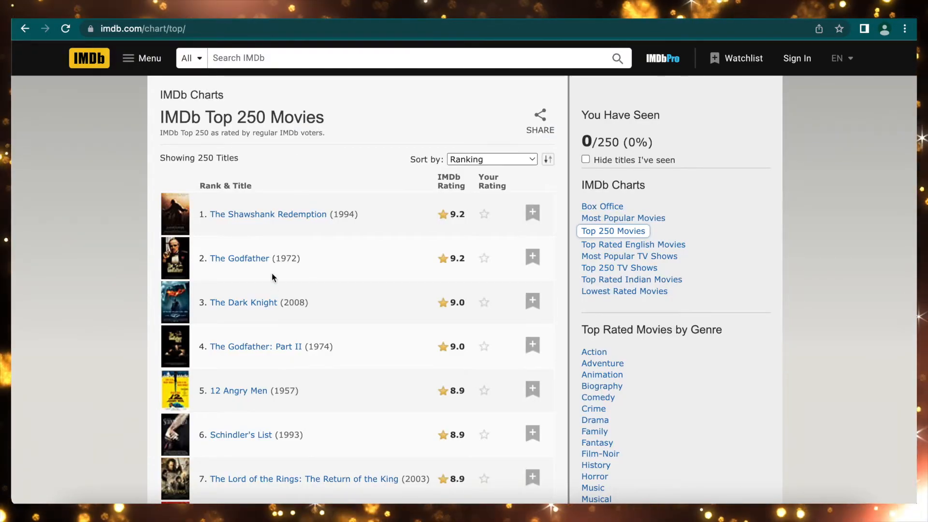
{"action": "scroll", "coordinate": [273, 288], "scroll_direction": "down", "scroll_amount": 5}
{"action": "scroll", "coordinate": [273, 288], "scroll_direction": "up", "scroll_amount": 5}
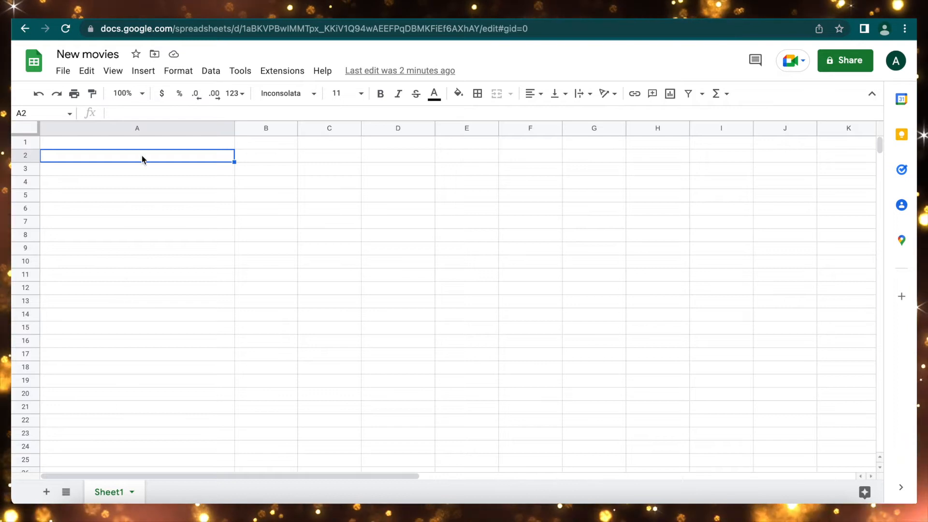
{"action": "type", "text": "="}
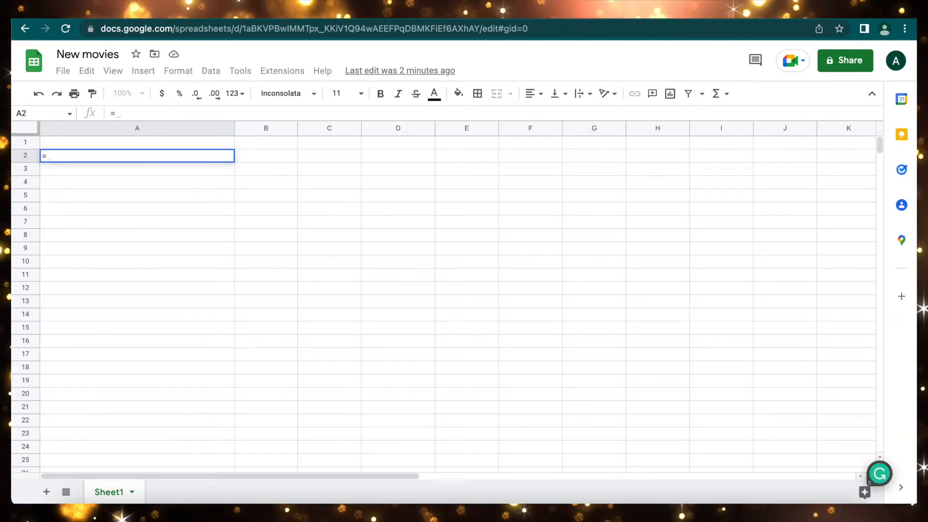
{"action": "type", "text": "IMPORT"}
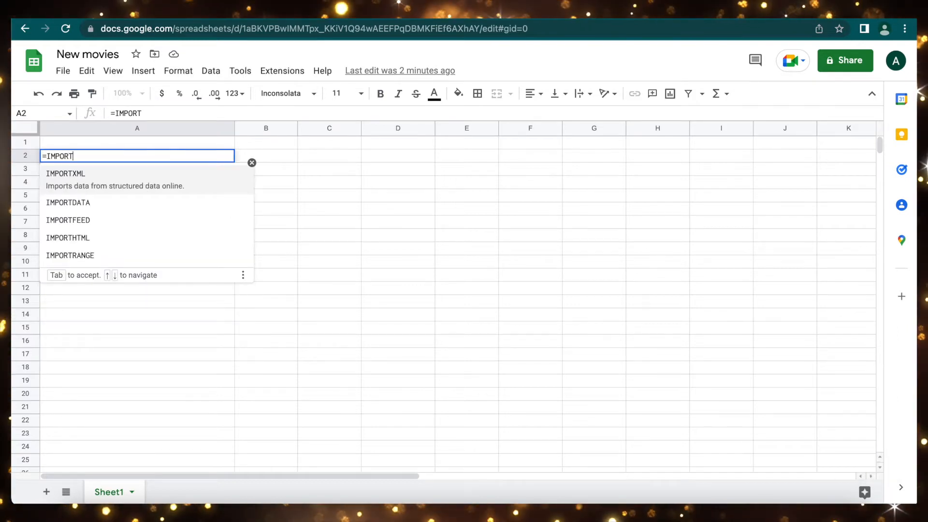
{"action": "type", "text": "XML"}
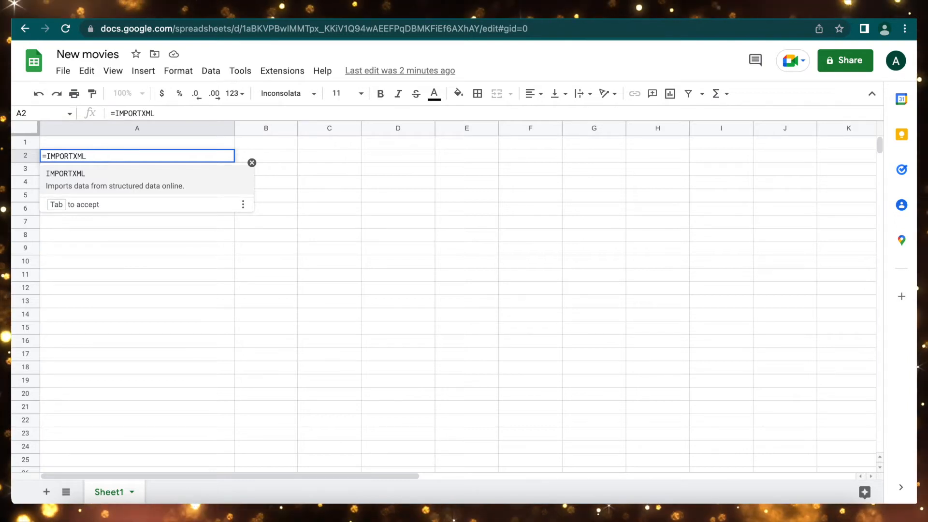
{"action": "type", "text": "("}
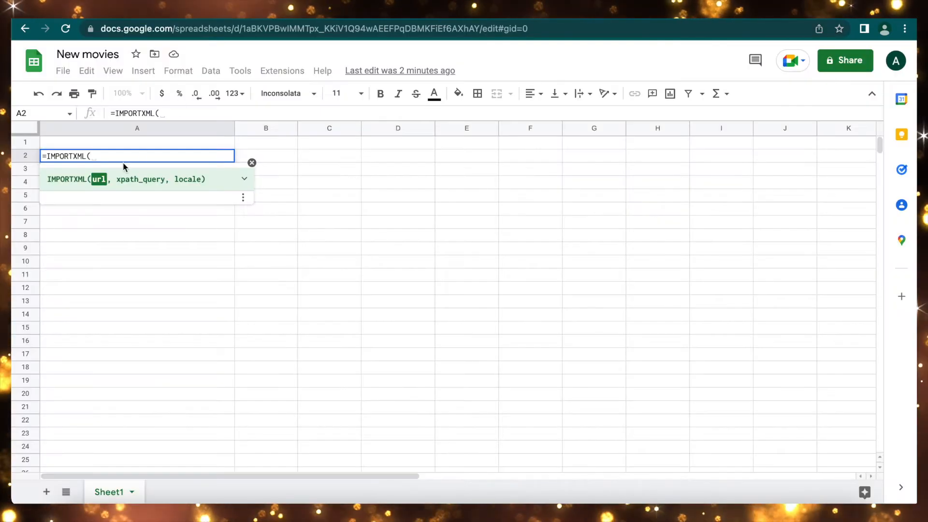
{"action": "type", "text": "https://www.imdb.com/chart/top/"}
{"action": "type", "text": ","}
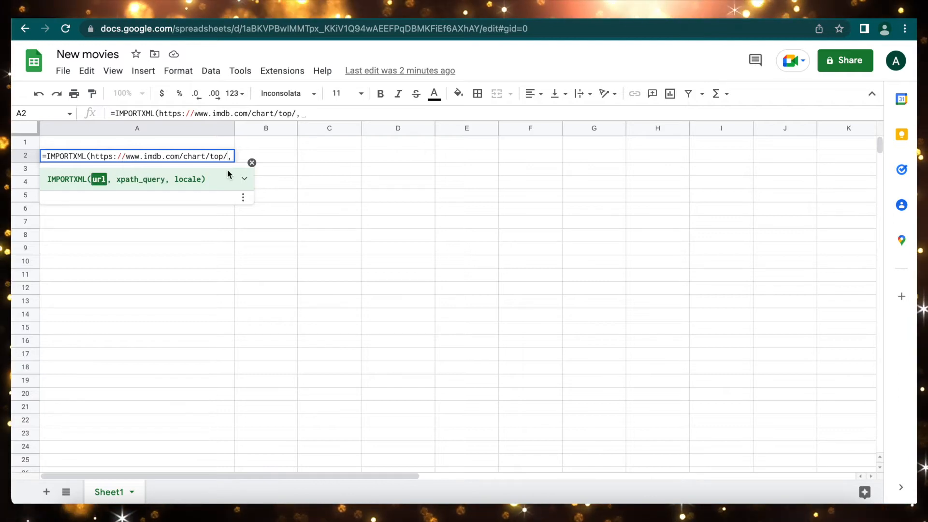
Step: Enclose the formula's URL in double quotes, then add an empty quoted XPath argument and a closing parenthesis
{"action": "type", "text": "@"}
{"action": "key", "text": "BackSpace"}
{"action": "type", "text": "\""}
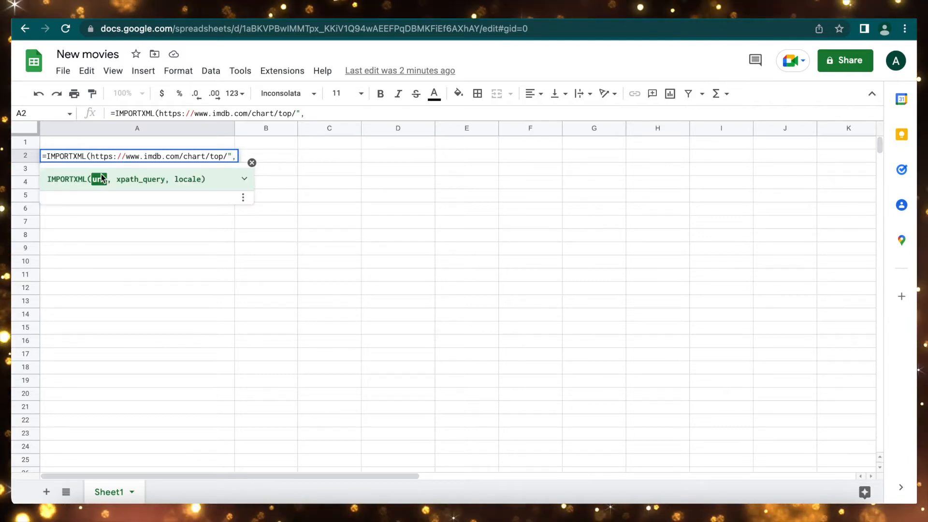
{"action": "left_click", "coordinate": [91, 156]}
{"action": "type", "text": "\""}
{"action": "left_click", "coordinate": [240, 157]}
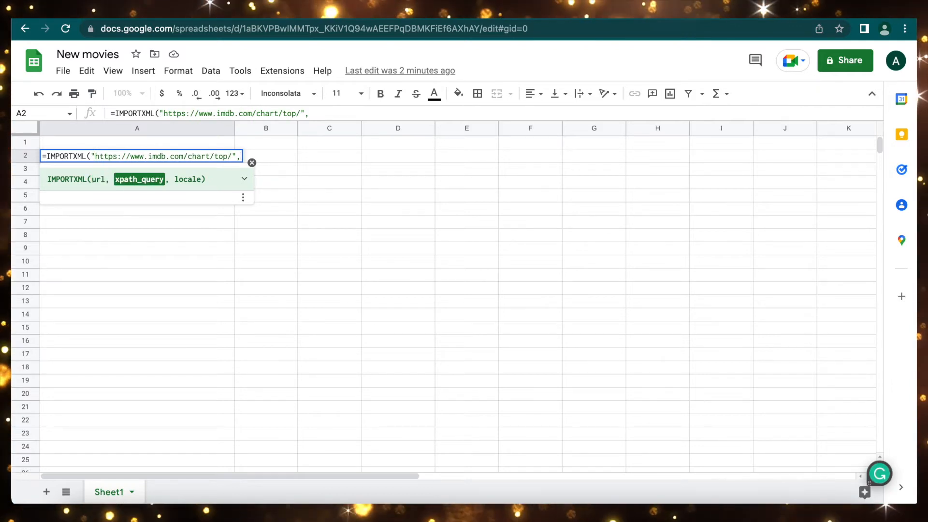
{"action": "type", "text": "\"\")"}
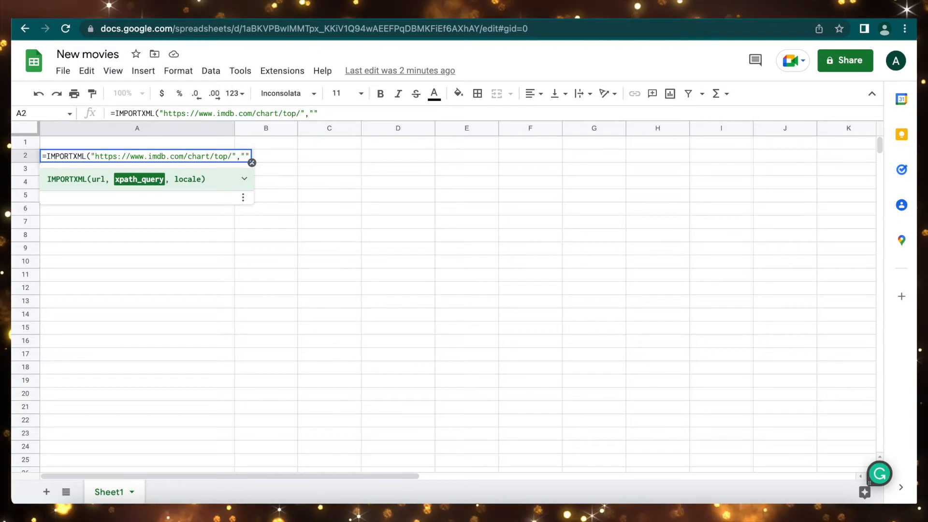
Step: Fill the empty XPath argument with the placeholder text //class/elementsof html
{"action": "left_click", "coordinate": [246, 155]}
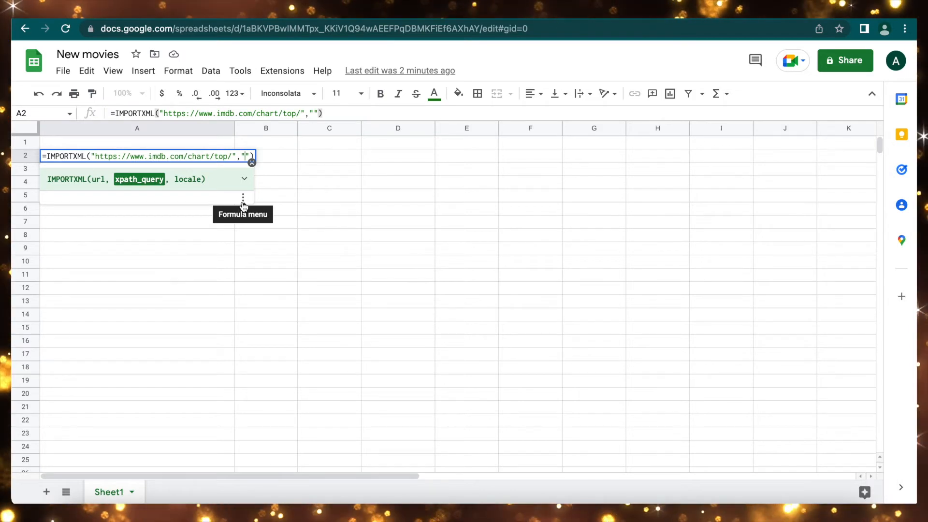
{"action": "type", "text": "//class"}
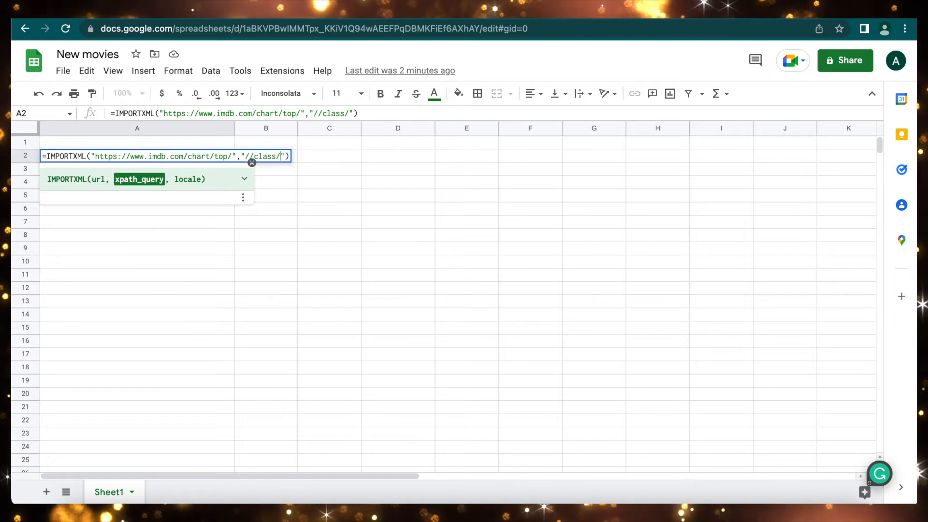
{"action": "type", "text": "/ele"}
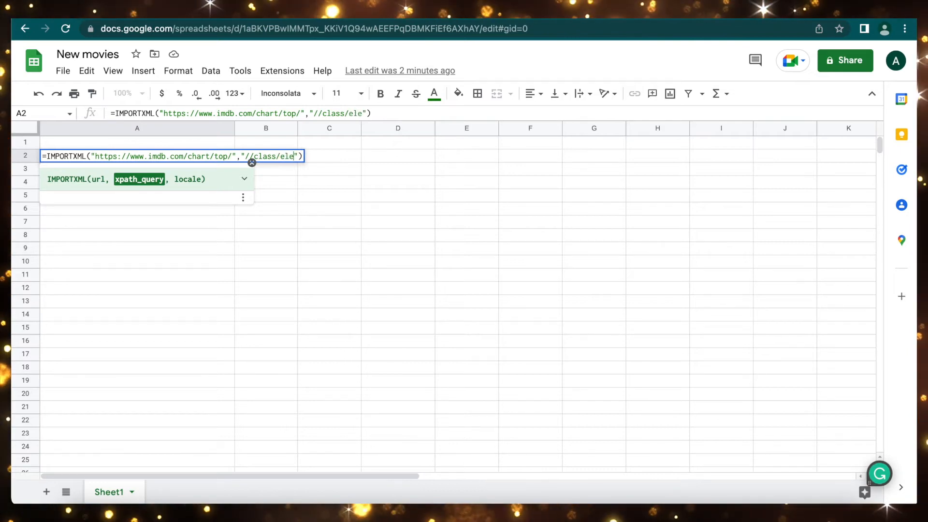
{"action": "type", "text": "ments"}
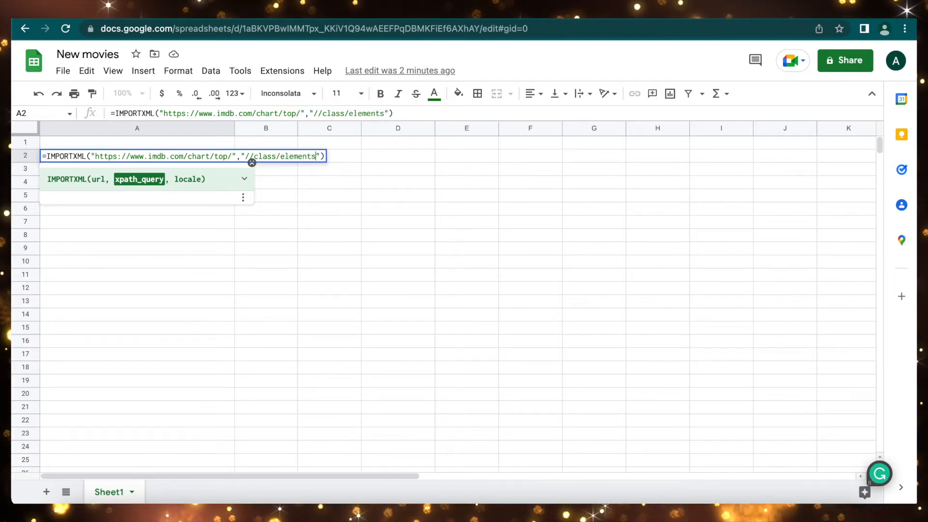
{"action": "type", "text": "of htm"}
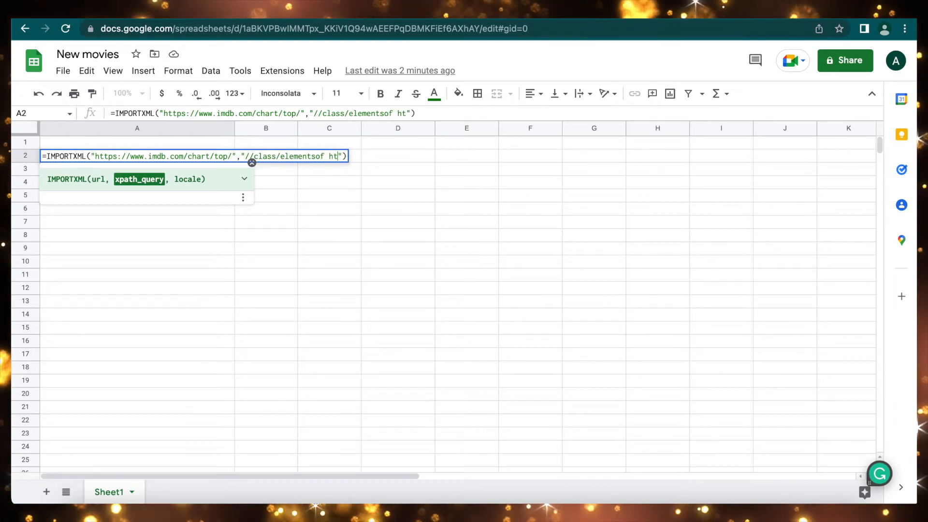
{"action": "type", "text": "l"}
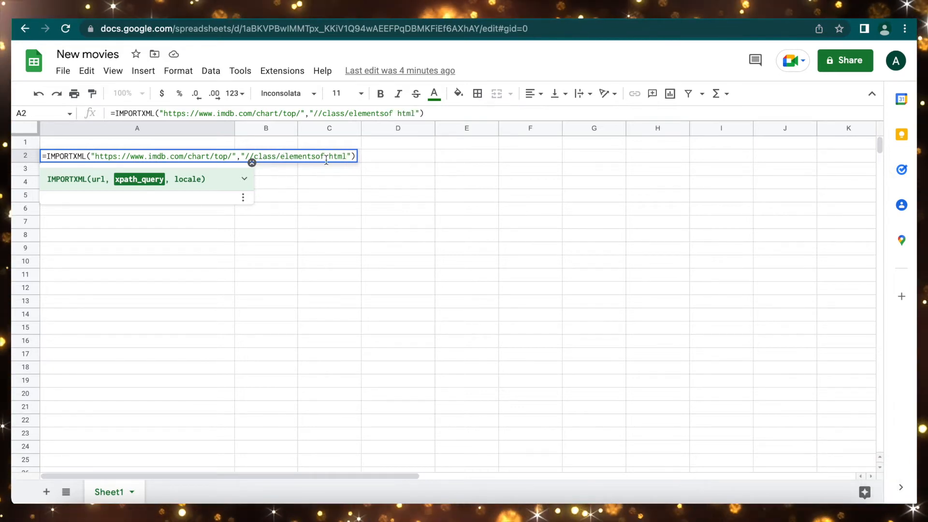
Step: Remove the placeholder wording from the XPath argument, leaving only the leading //
{"action": "key", "text": "BackSpace"}
{"action": "key", "text": "BackSpace"}
{"action": "key", "text": "BackSpace"}
{"action": "key", "text": "BackSpace"}
{"action": "key", "text": "BackSpace"}
{"action": "key", "text": "BackSpace"}
{"action": "key", "text": "BackSpace"}
{"action": "key", "text": "BackSpace"}
{"action": "key", "text": "BackSpace"}
{"action": "key", "text": "BackSpace"}
{"action": "key", "text": "BackSpace"}
{"action": "key", "text": "BackSpace"}
{"action": "key", "text": "BackSpace"}
{"action": "key", "text": "BackSpace"}
{"action": "key", "text": "BackSpace"}
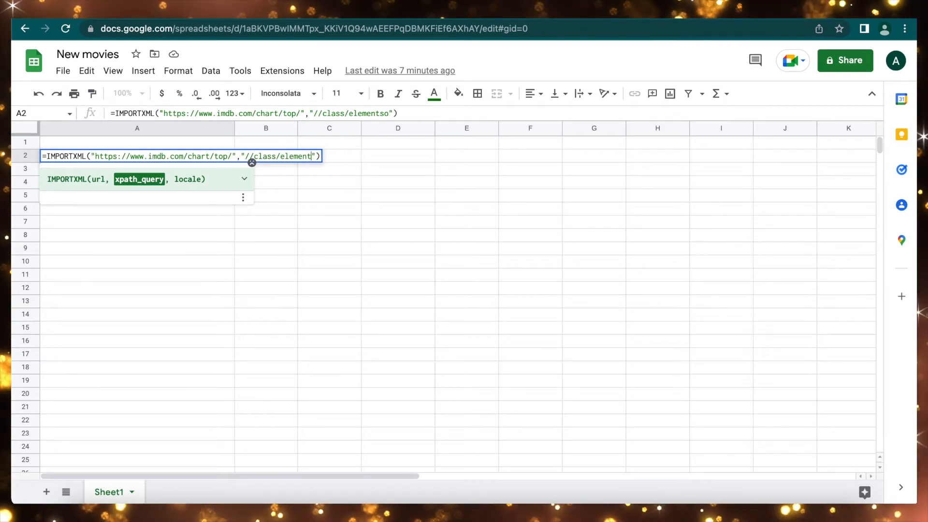
{"action": "key", "text": "BackSpace"}
{"action": "key", "text": "BackSpace"}
Step: Switch to the IMDb Top 250 page, inspect the Shawshank Redemption title link, and select the class name of its enclosing td element
{"action": "key", "text": "ctrl+Tab"}
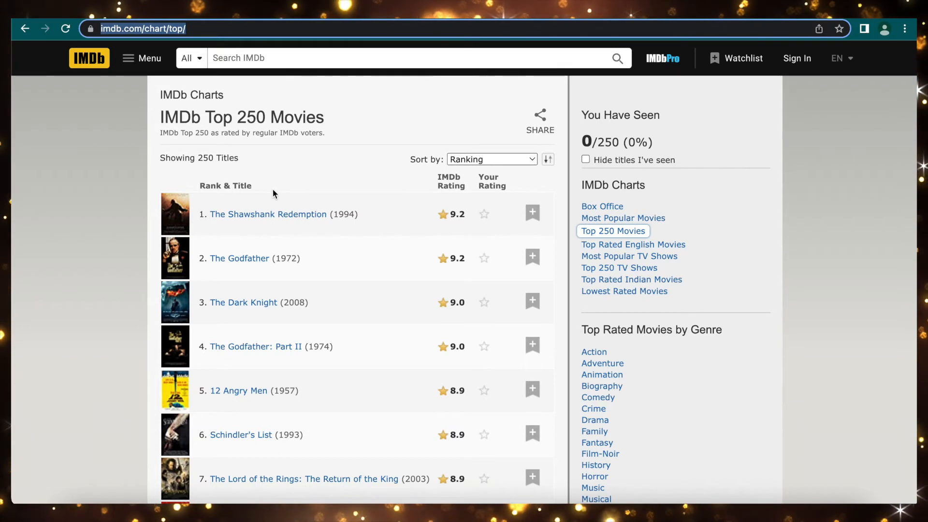
{"action": "right_click", "coordinate": [252, 214]}
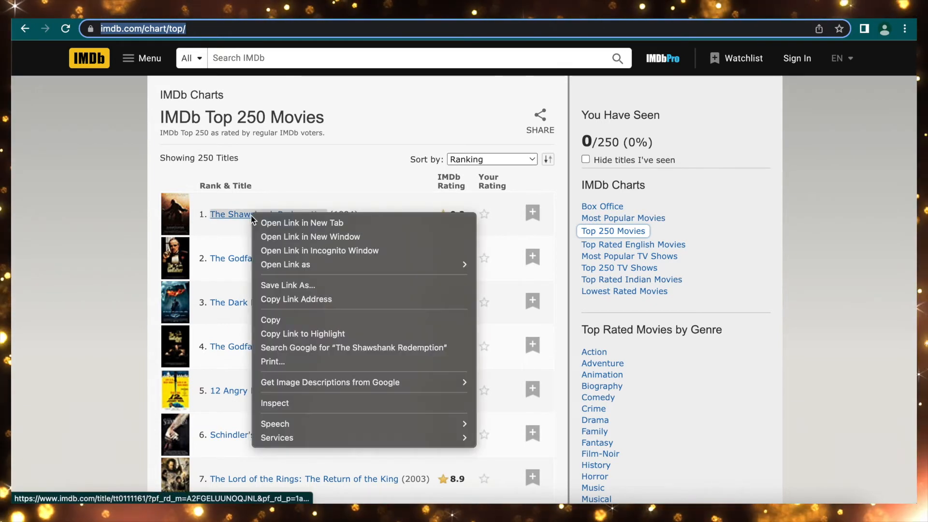
{"action": "left_click", "coordinate": [292, 406]}
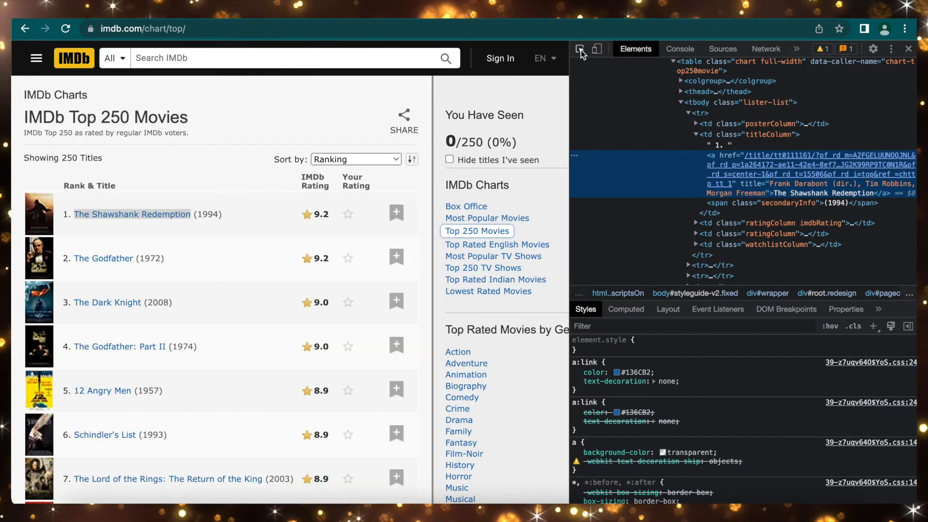
{"action": "left_click", "coordinate": [581, 50]}
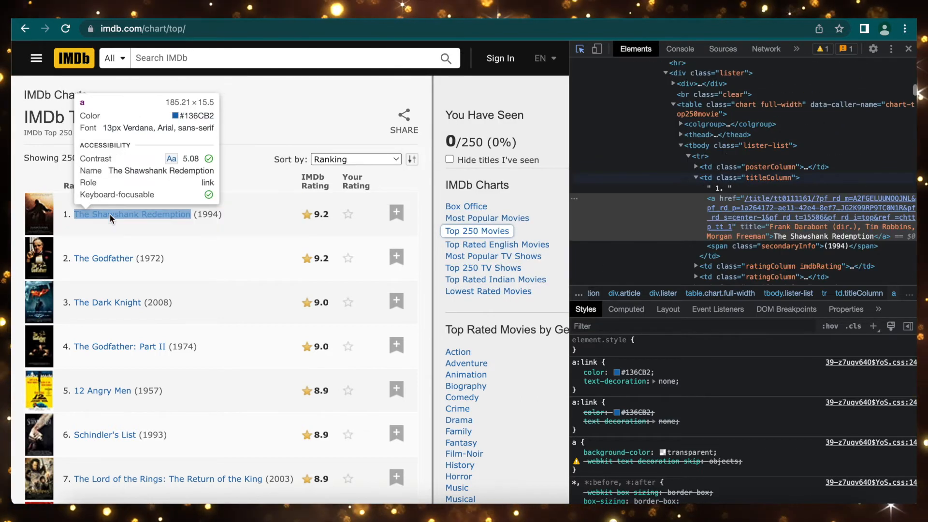
{"action": "left_click", "coordinate": [110, 216]}
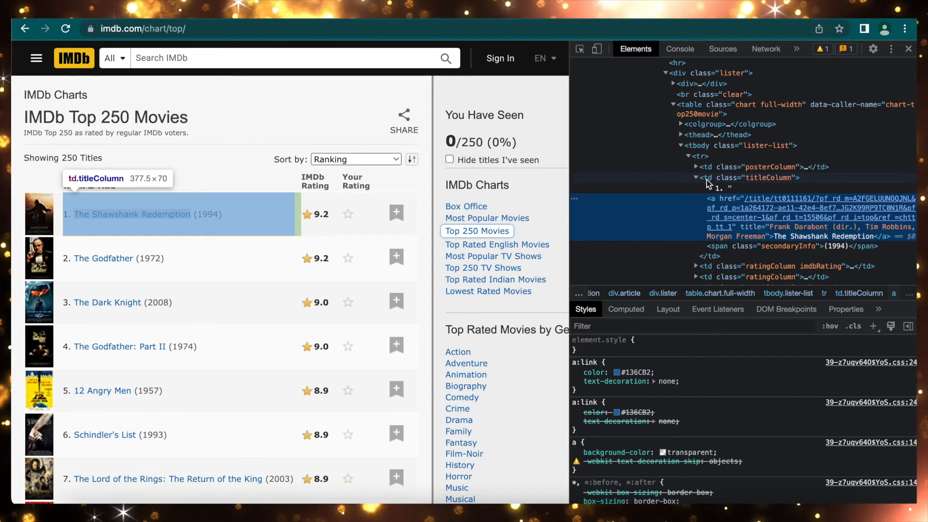
{"action": "double_click", "coordinate": [770, 178]}
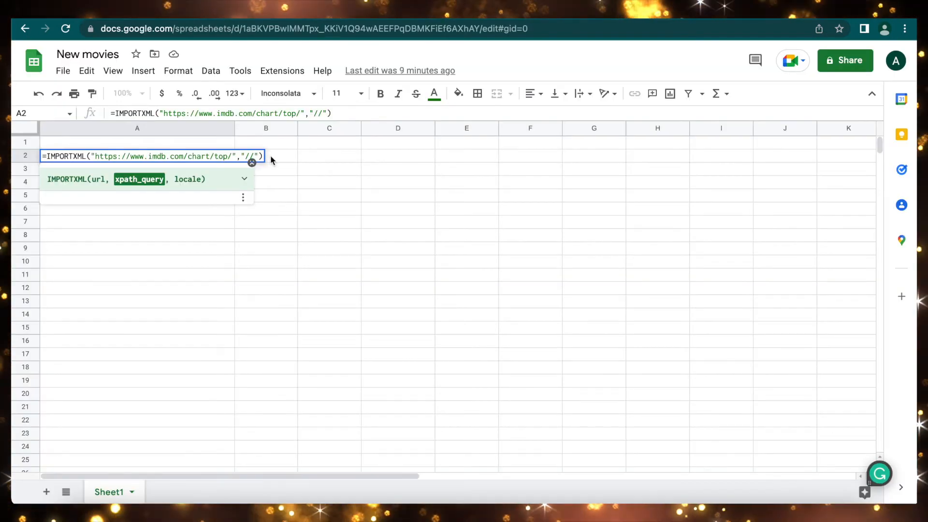
{"action": "type", "text": "d"}
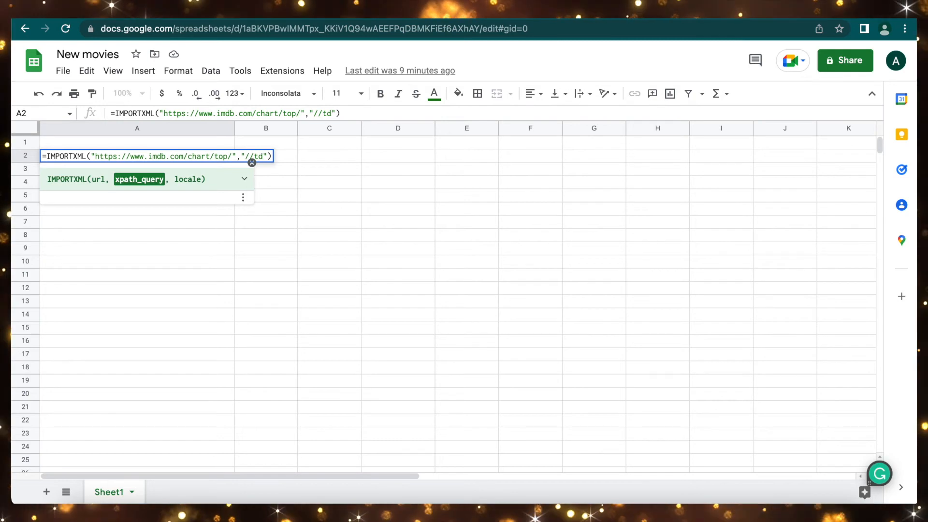
{"action": "type", "text": "[]"}
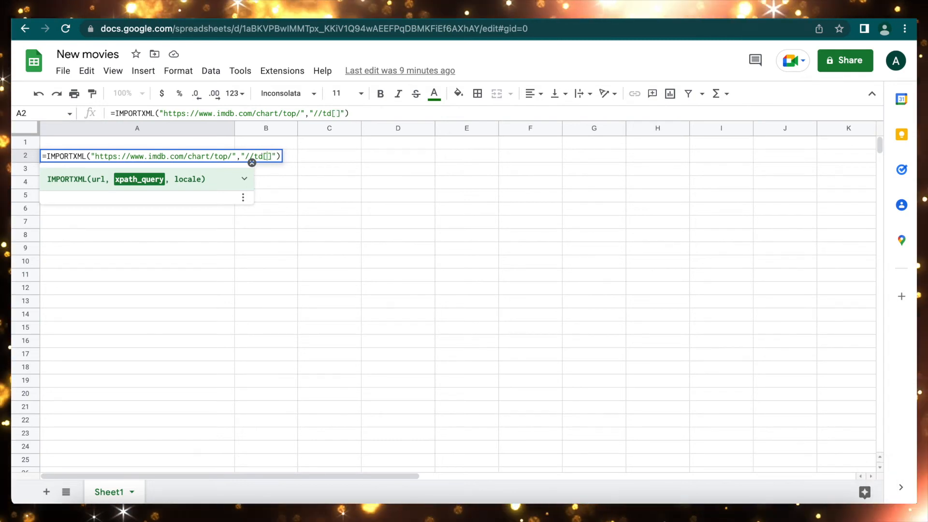
{"action": "type", "text": "@class"}
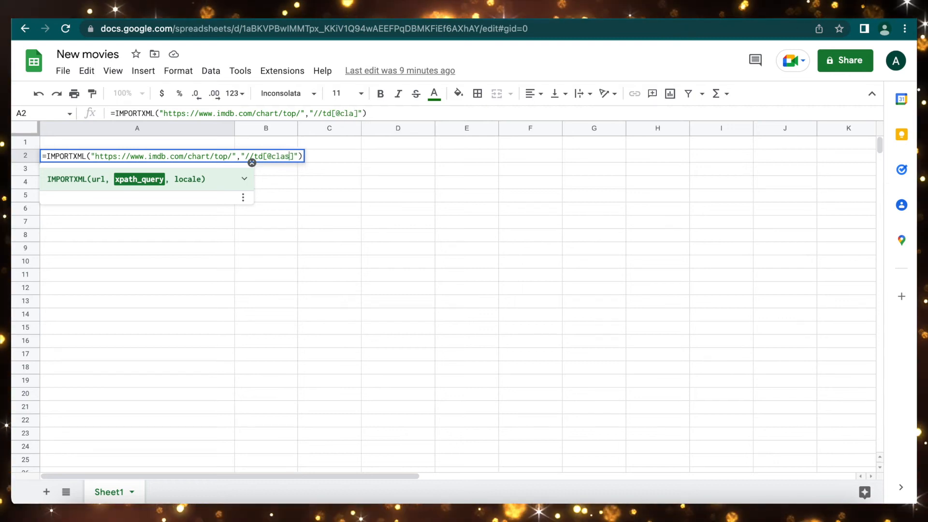
{"action": "type", "text": "=''"}
{"action": "key", "text": "Left"}
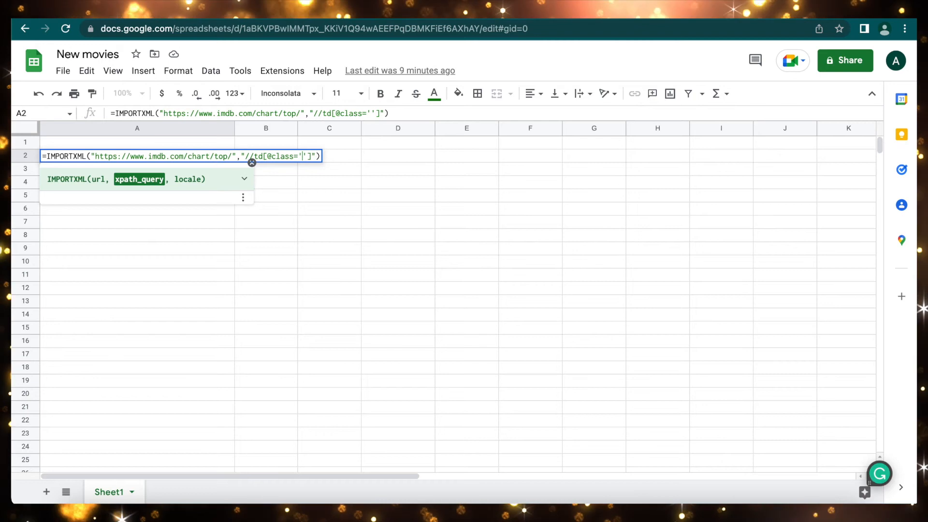
{"action": "type", "text": "titleColumn"}
{"action": "key", "text": "Right"}
{"action": "key", "text": "Right"}
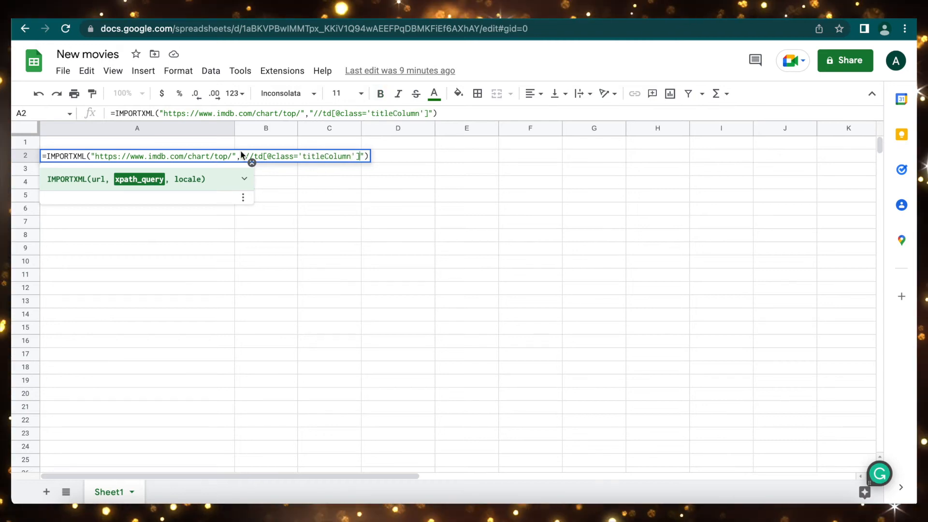
Step: Append /a to the XPath query and commit the formula to import the movie titles into column A
{"action": "type", "text": "/"}
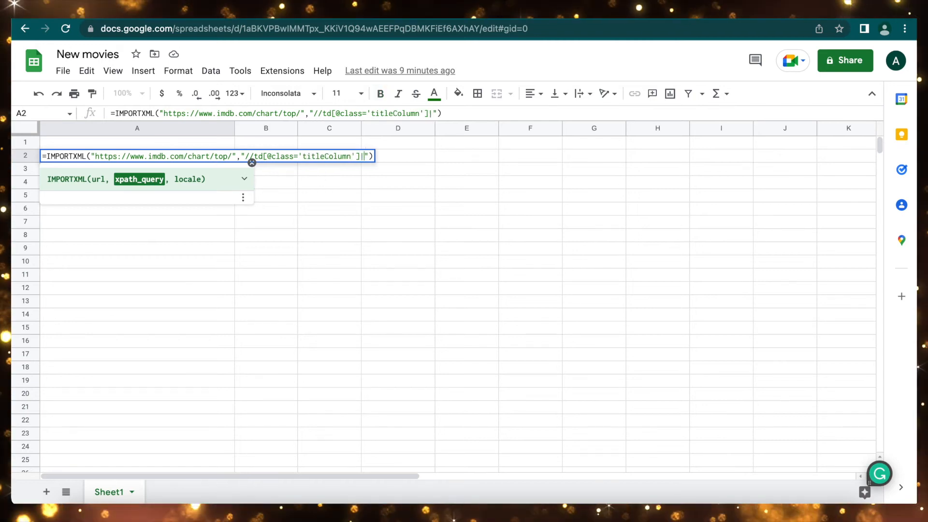
{"action": "type", "text": "/a"}
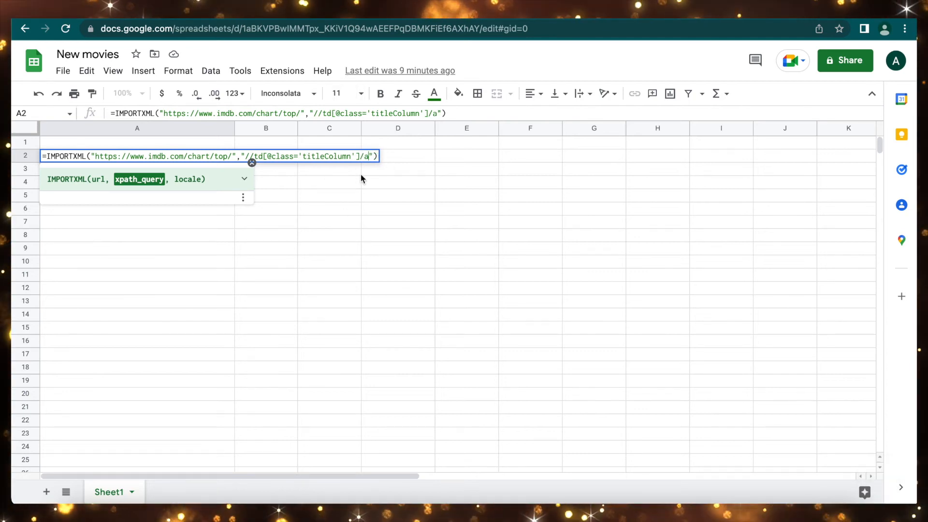
{"action": "key", "text": "Return"}
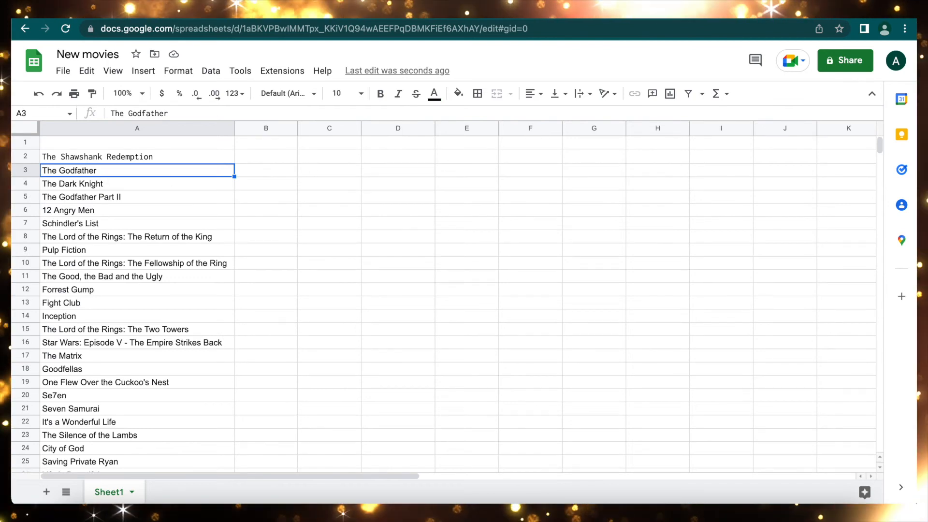
{"action": "key", "text": "ctrl+Tab"}
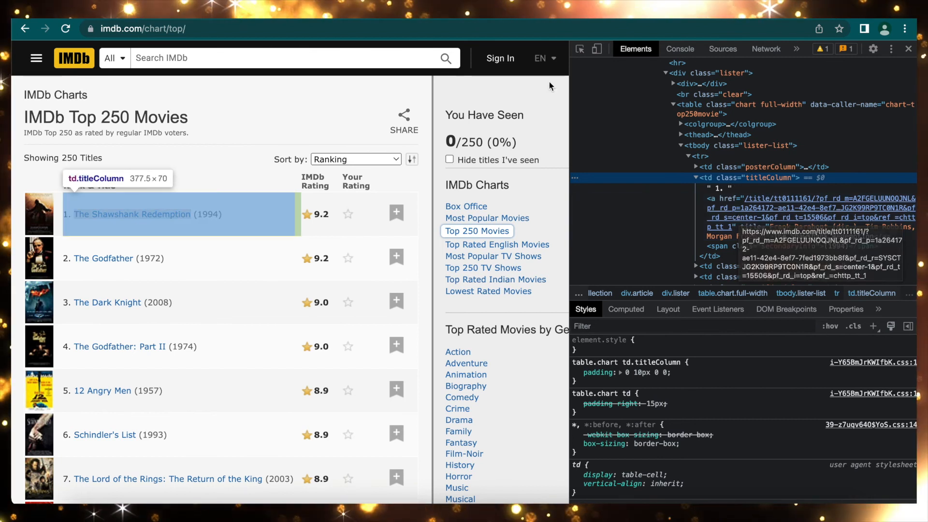
{"action": "key", "text": "ctrl+Tab"}
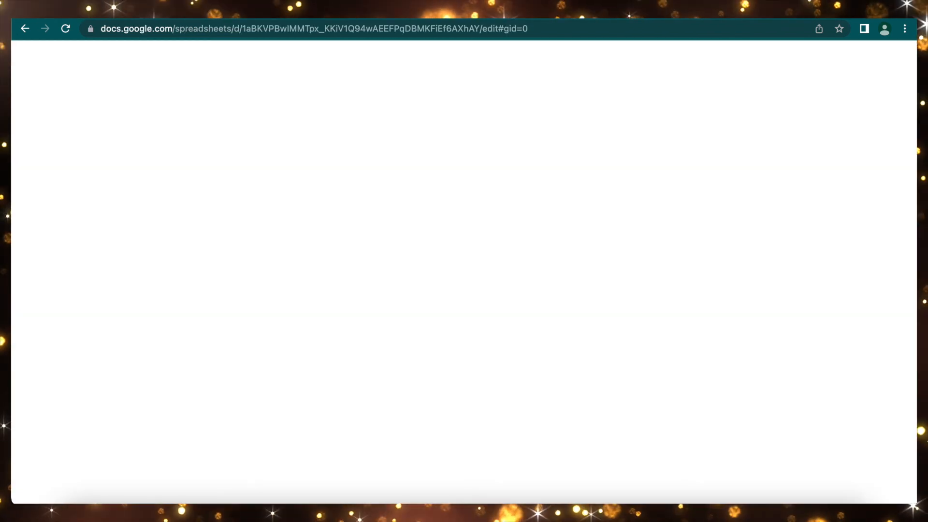